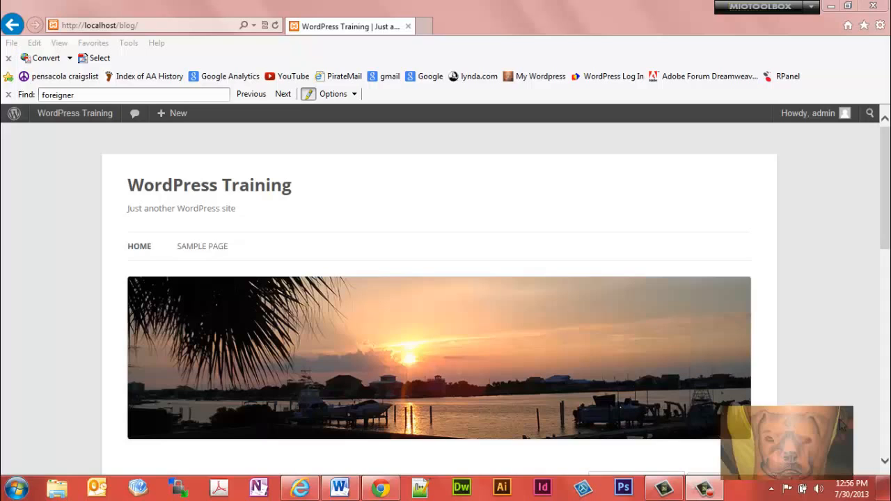
Step: Go to the site's admin dashboard and open the General settings
click(70, 115)
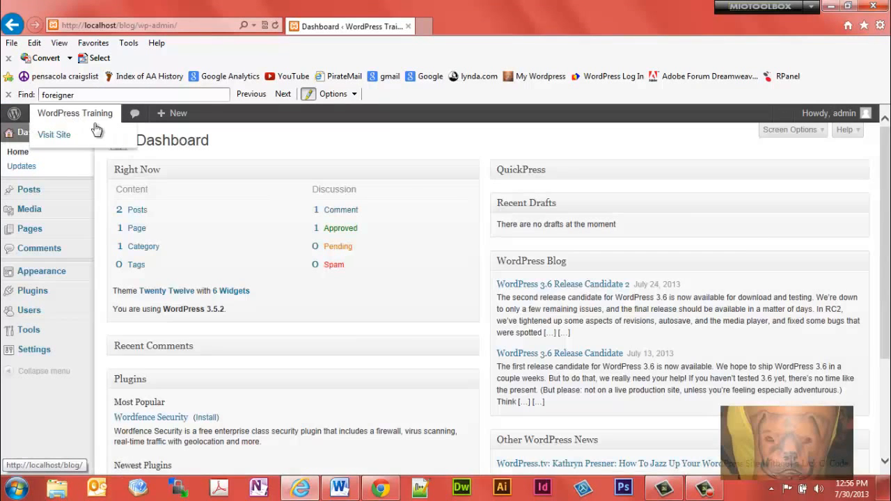
mouse_move(51, 354)
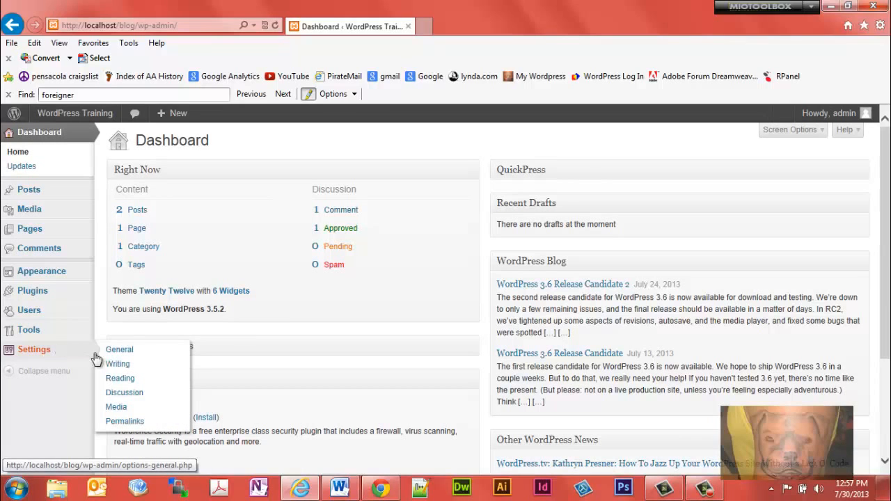
click(128, 355)
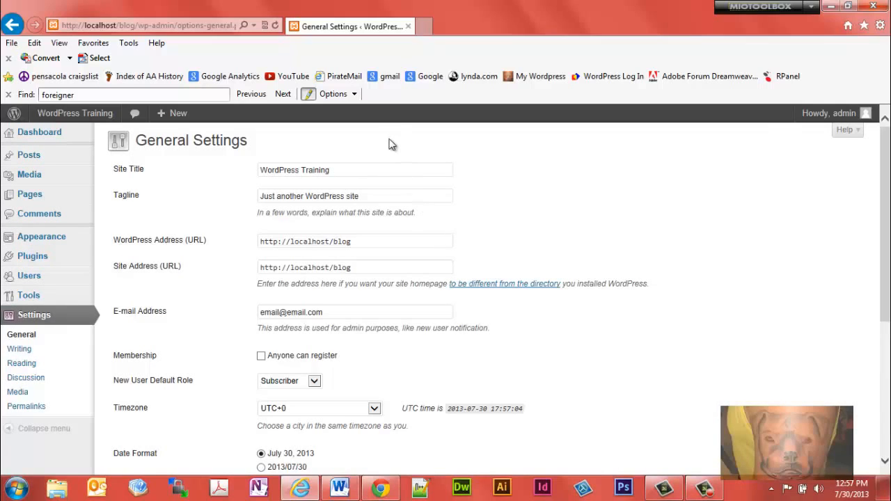
Step: Review the Site Title and Tagline entries by highlighting each one in the General settings
click(345, 170)
drag(332, 170, 259, 172)
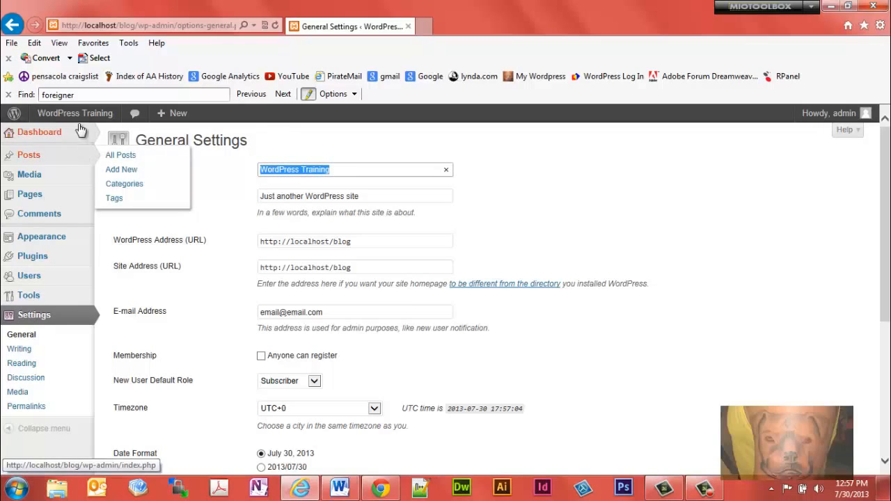
click(367, 196)
drag(366, 196, 266, 203)
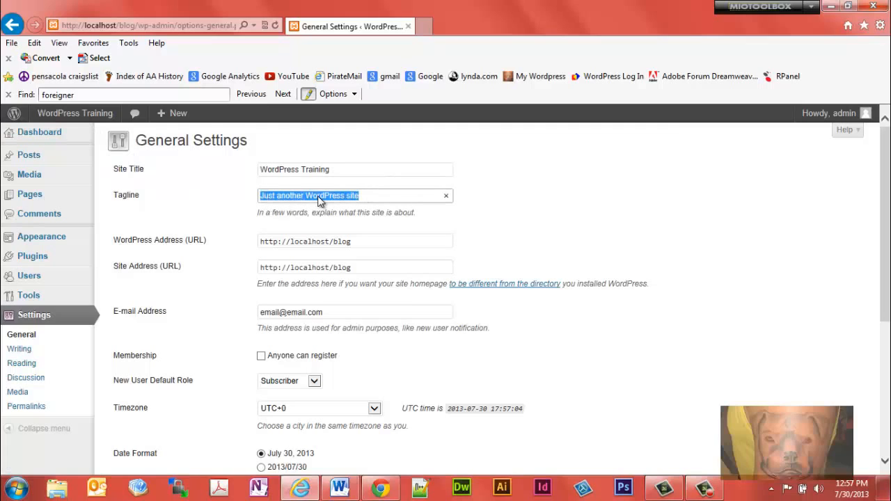
Step: View the title and tagline on the public site, and return to the General settings
click(82, 115)
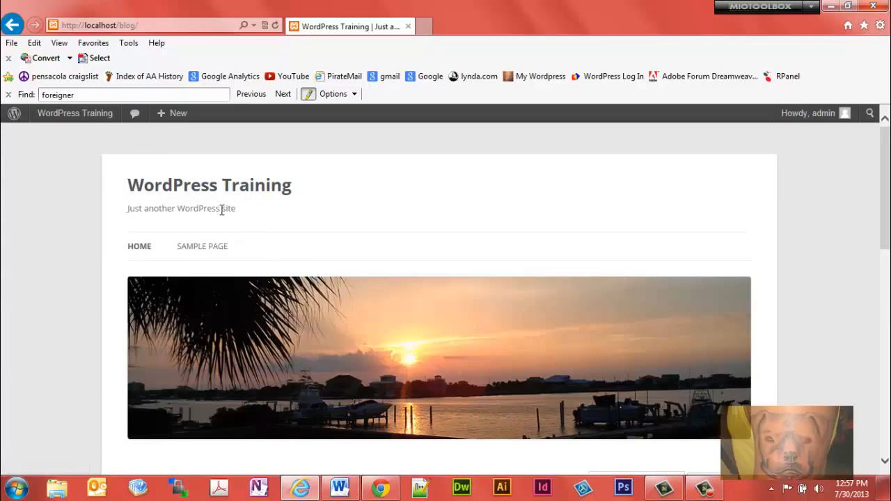
click(78, 114)
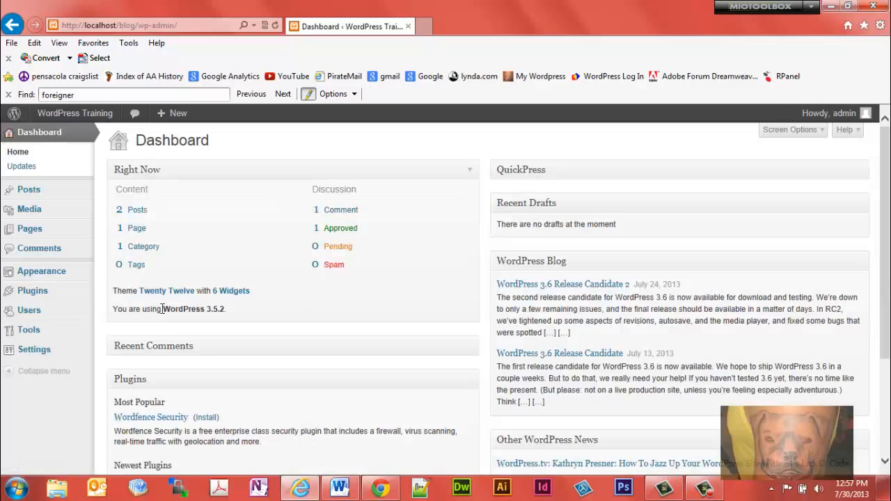
mouse_move(70, 351)
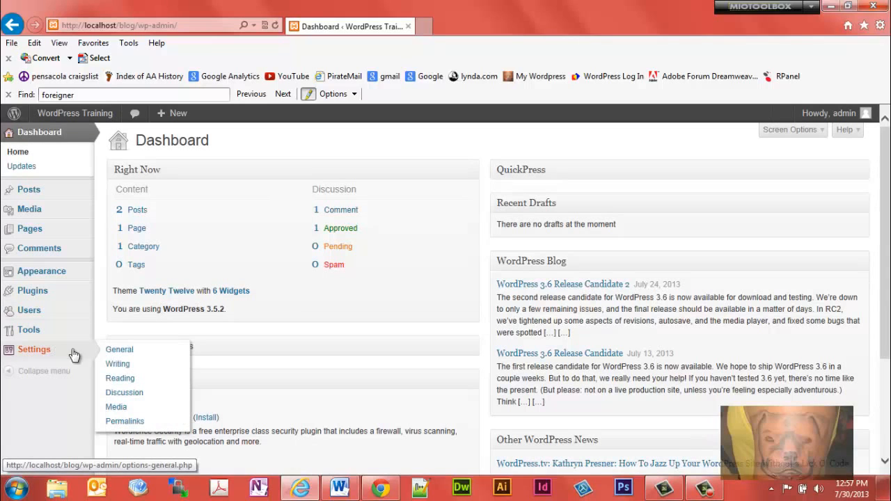
click(119, 350)
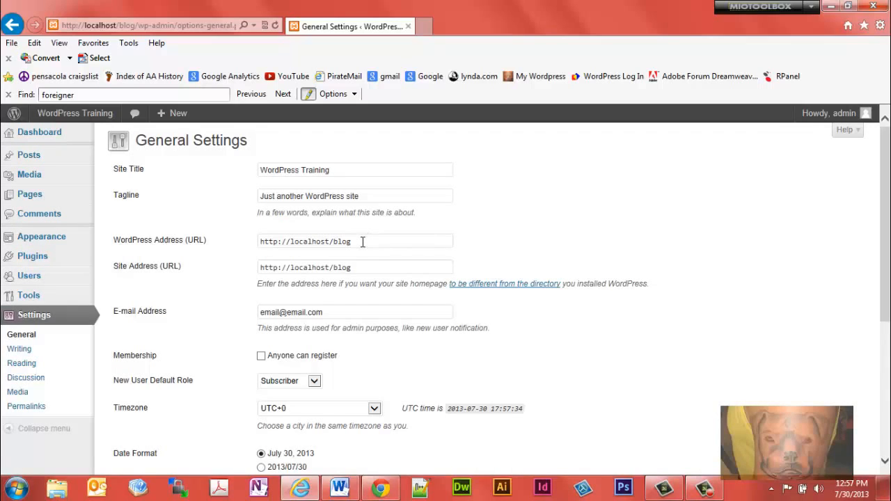
Step: Examine the WordPress Address and Site Address URLs, including the host name and the blog folder part
drag(362, 242, 258, 243)
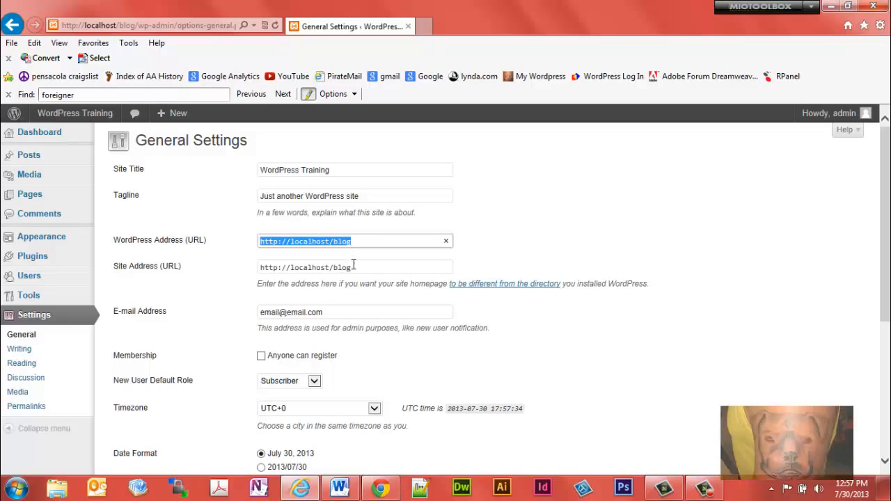
drag(353, 267, 259, 267)
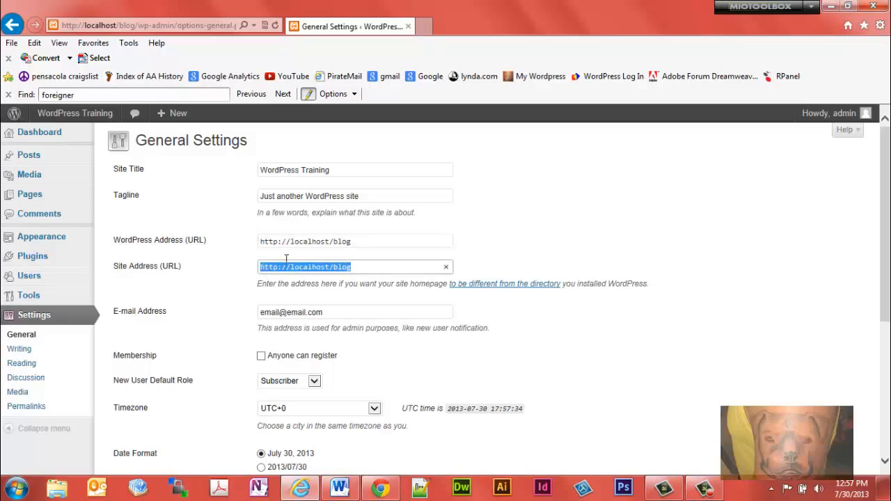
click(358, 240)
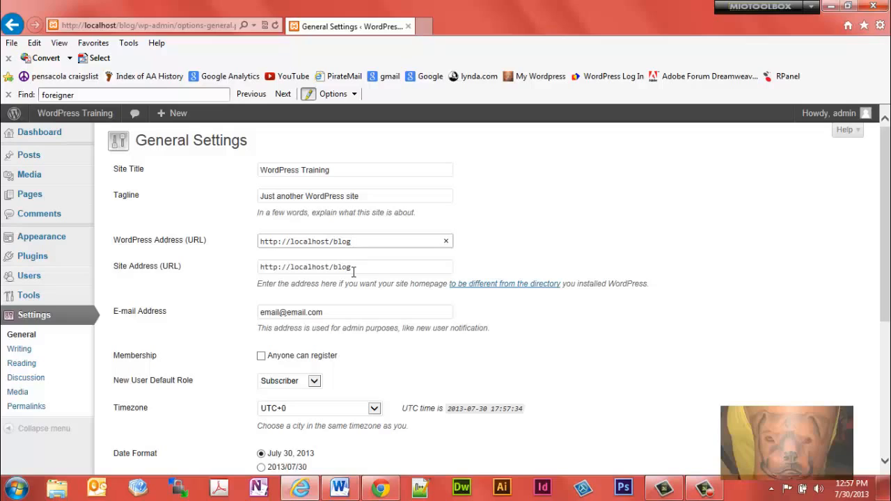
drag(352, 267, 258, 268)
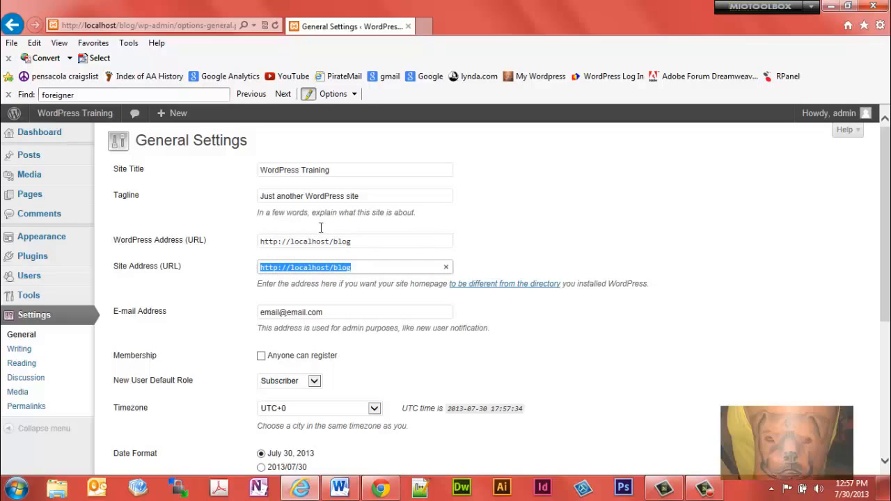
click(356, 240)
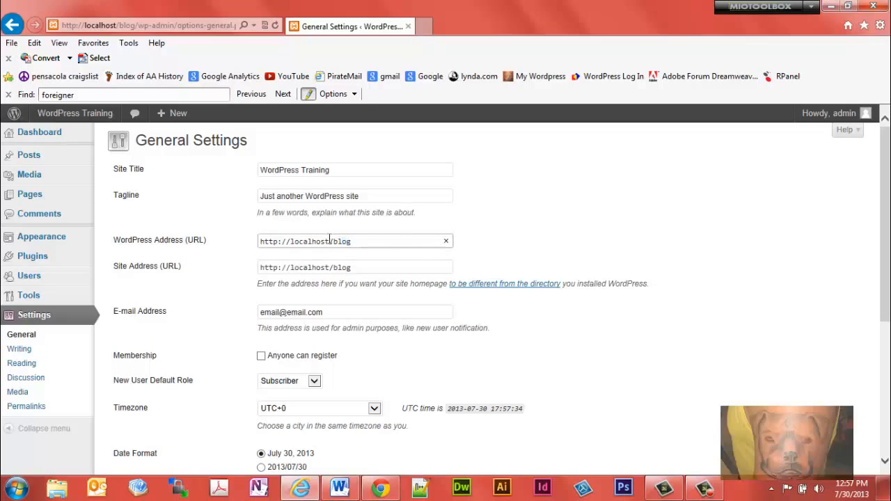
double_click(320, 241)
drag(359, 240, 334, 242)
Step: Review the admin e-mail address and the available new user default roles, keeping Subscriber selected
drag(326, 312, 260, 313)
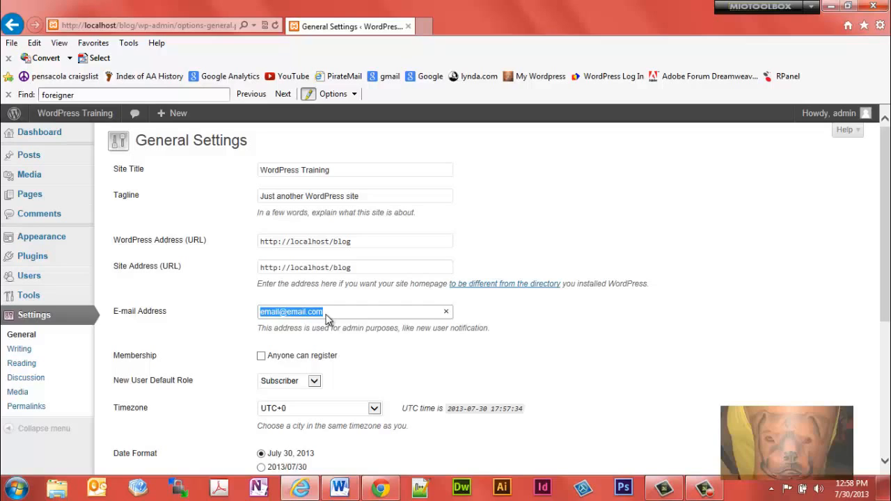
click(315, 383)
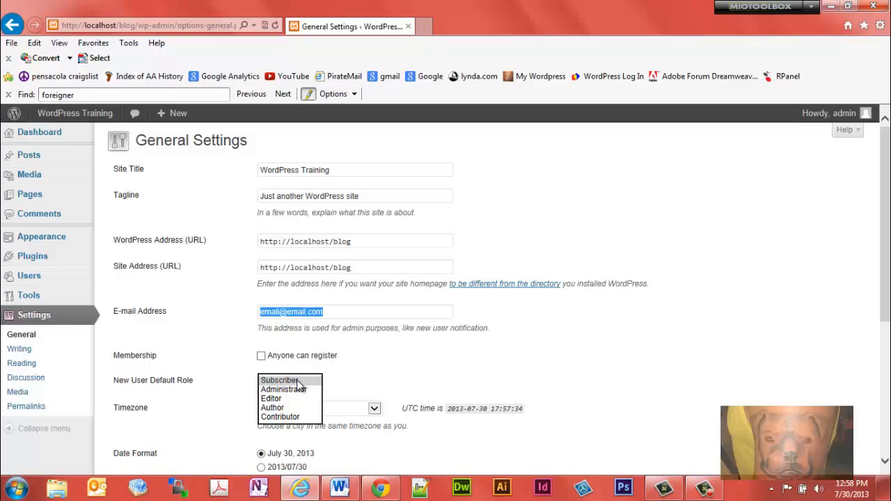
click(297, 382)
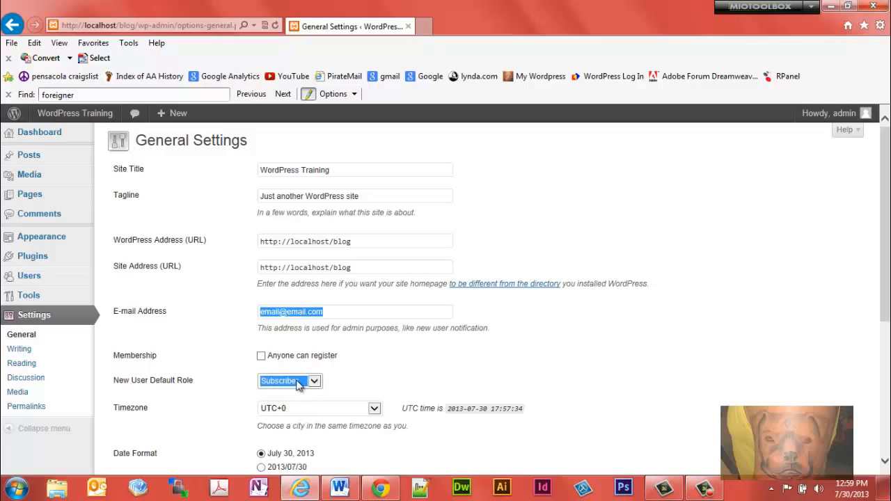
Step: Set the site's timezone to UTC-6
drag(888, 207, 883, 272)
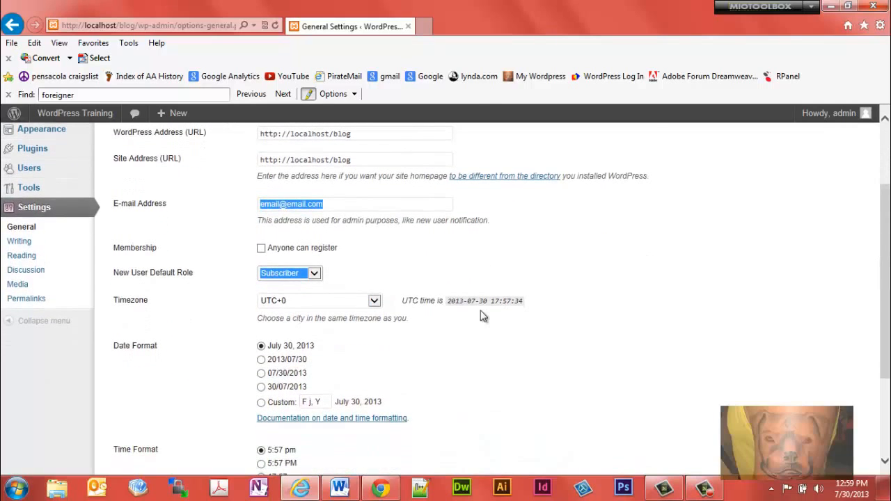
click(374, 302)
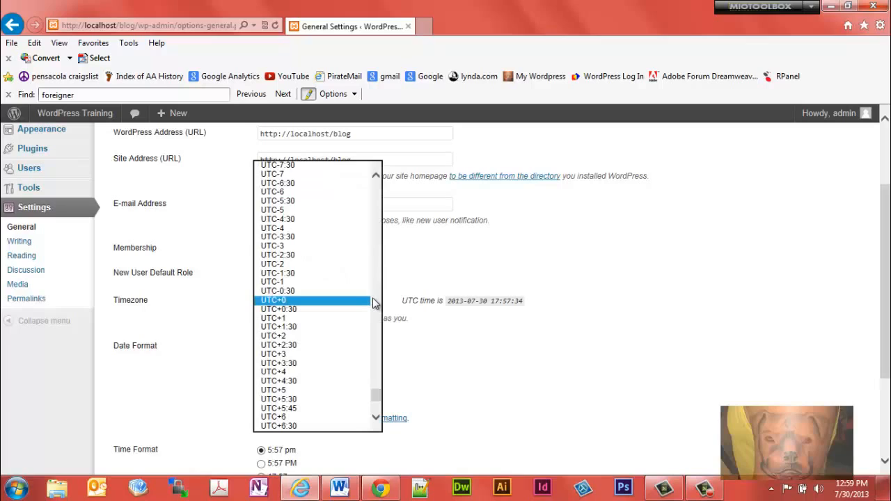
click(446, 250)
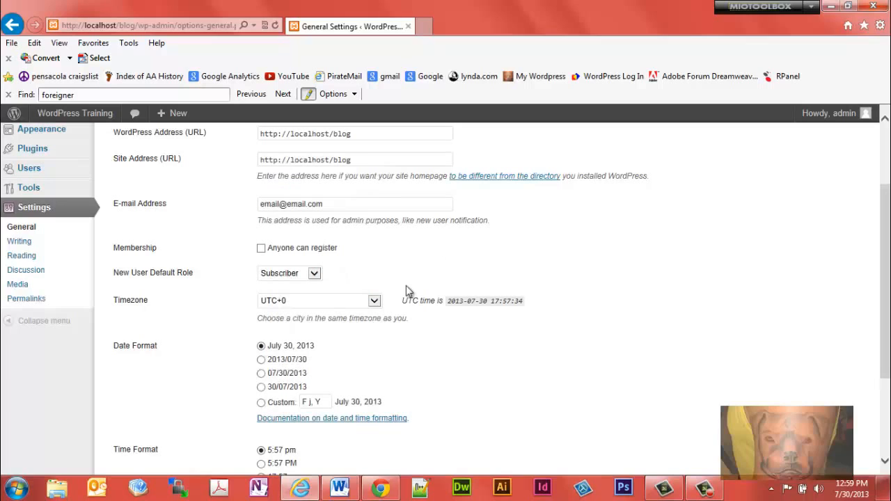
click(375, 301)
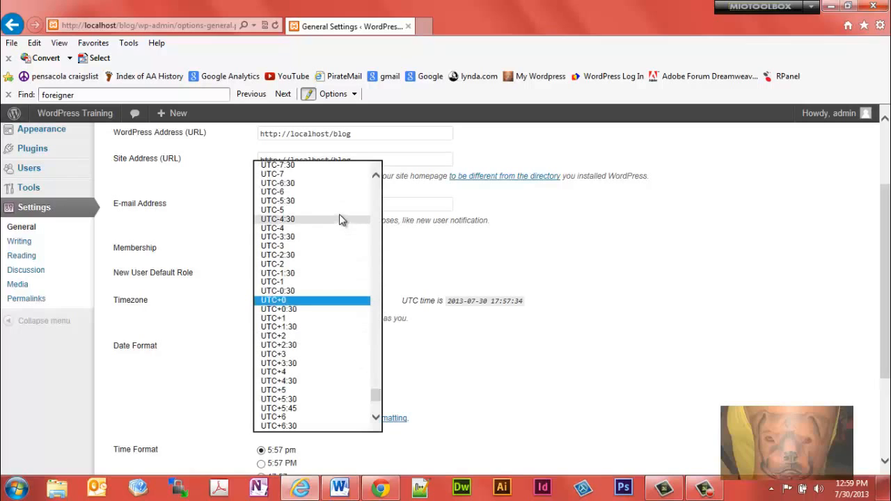
click(329, 192)
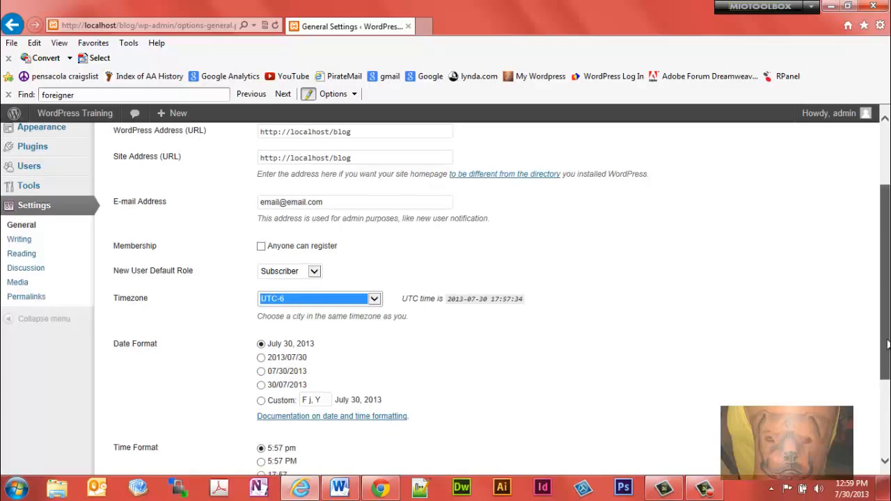
Step: Check the week start day options without changing the day, and save the general settings
scroll(886, 369, down, 2)
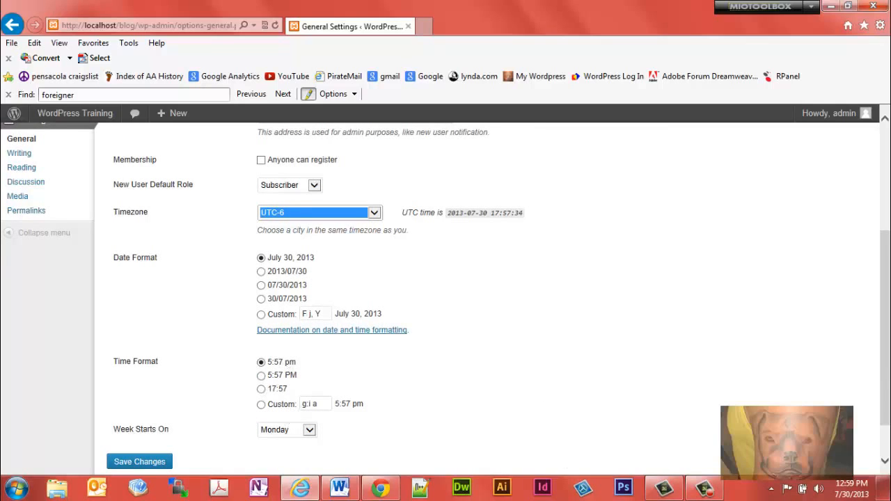
scroll(341, 390, down, 1)
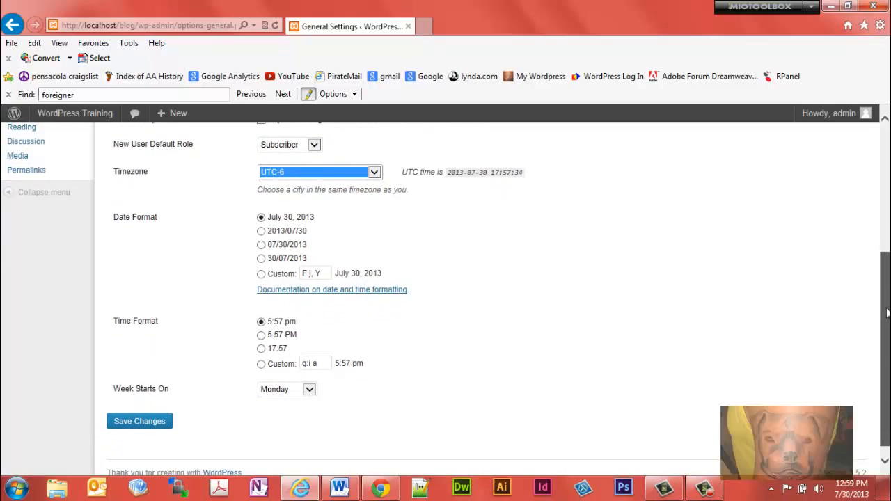
click(311, 391)
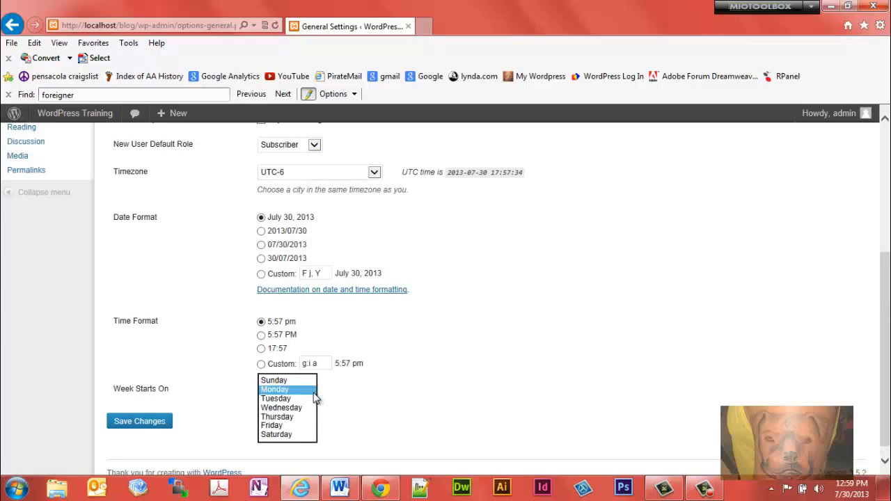
click(458, 403)
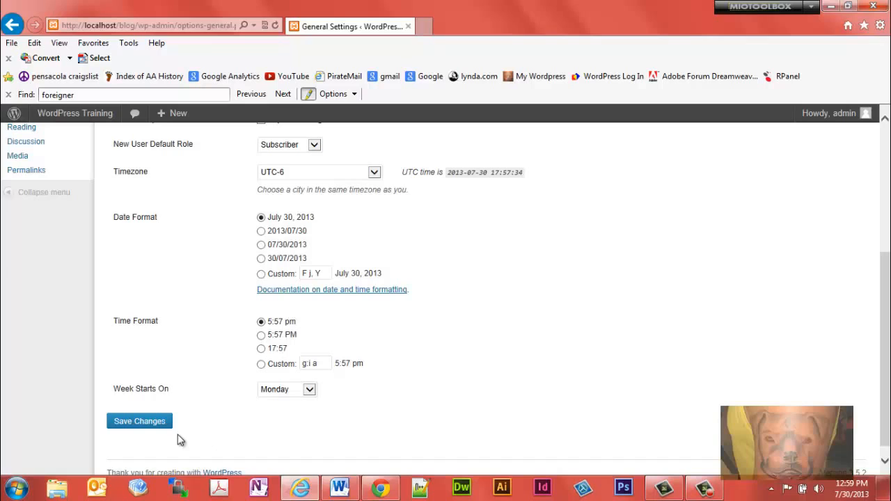
click(159, 424)
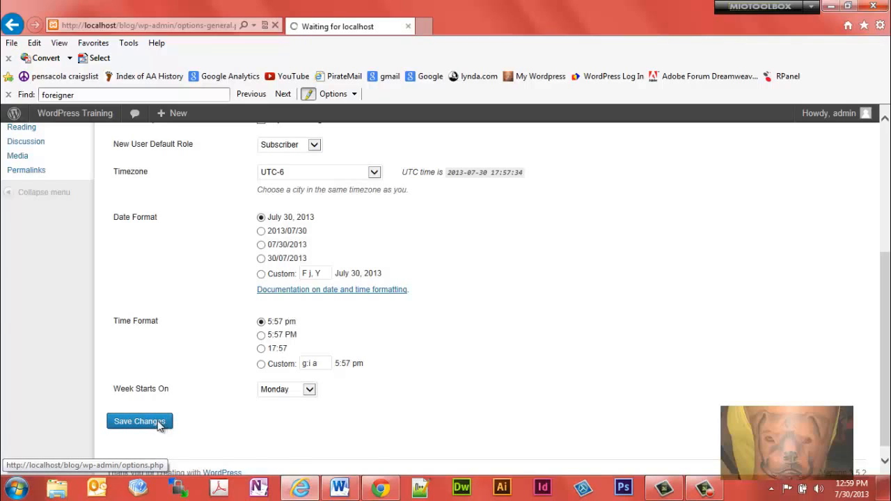
Step: In the Writing settings, turn off emoticon conversion and turn on automatic correction of invalidly nested XHTML
click(54, 354)
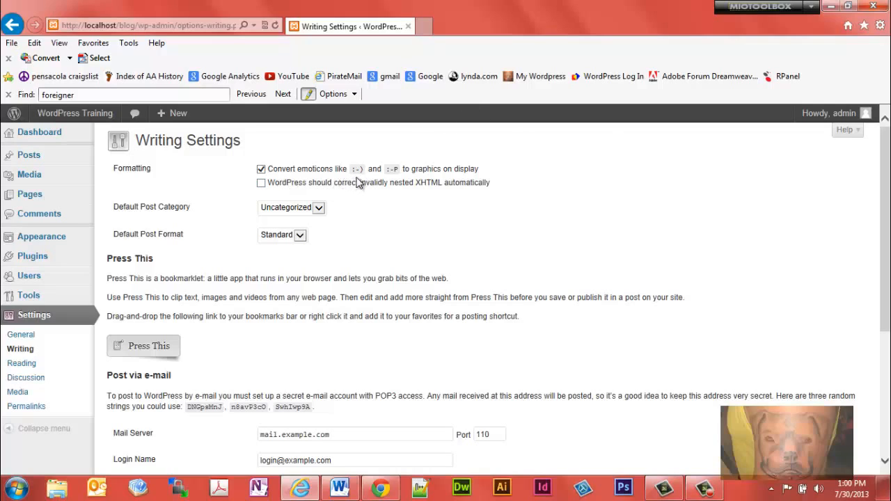
click(261, 169)
Step: Review the default post category and default post format choices, keeping Standard as the format
click(319, 210)
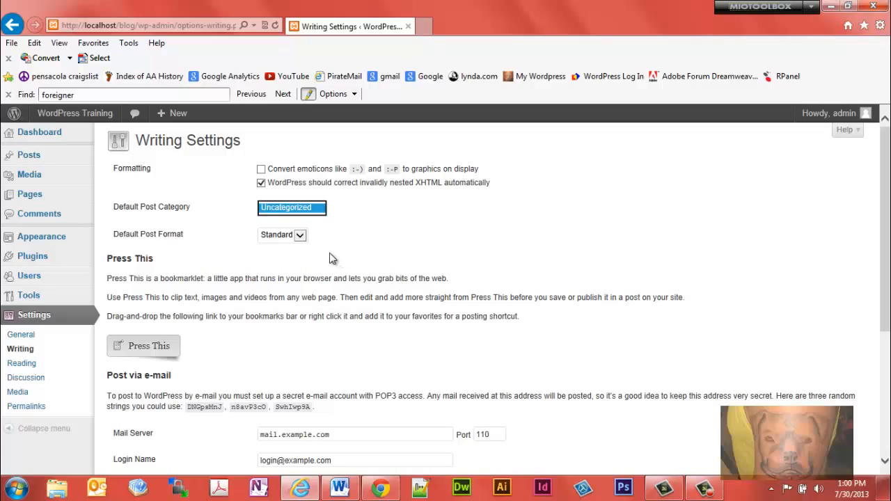
click(300, 236)
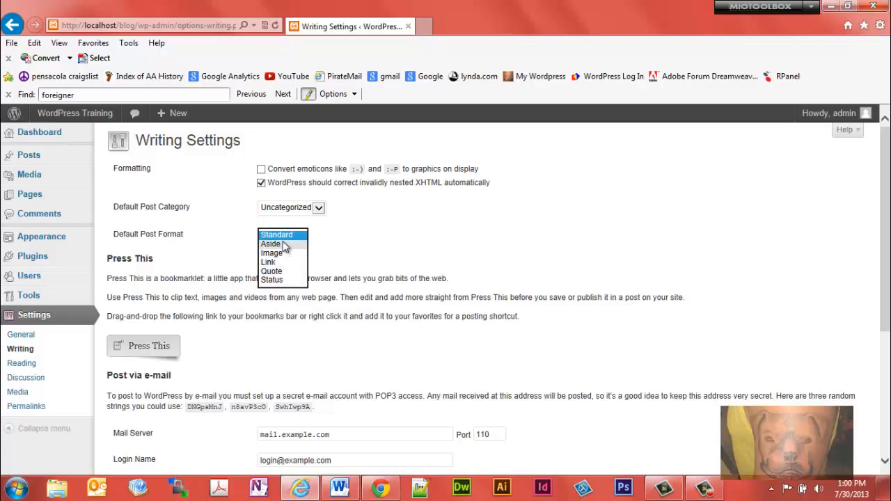
click(285, 236)
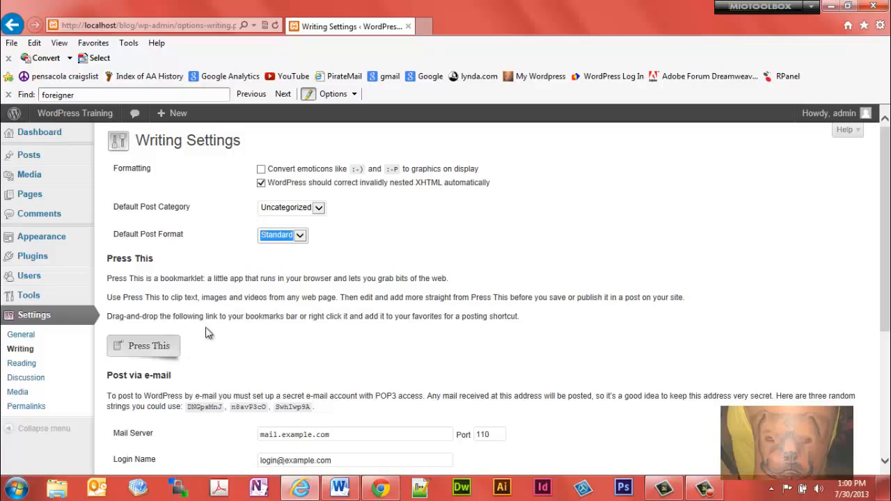
Step: Switch to Chrome and add the Press This bookmarklet from the Writing settings to the bookmarks bar
click(393, 493)
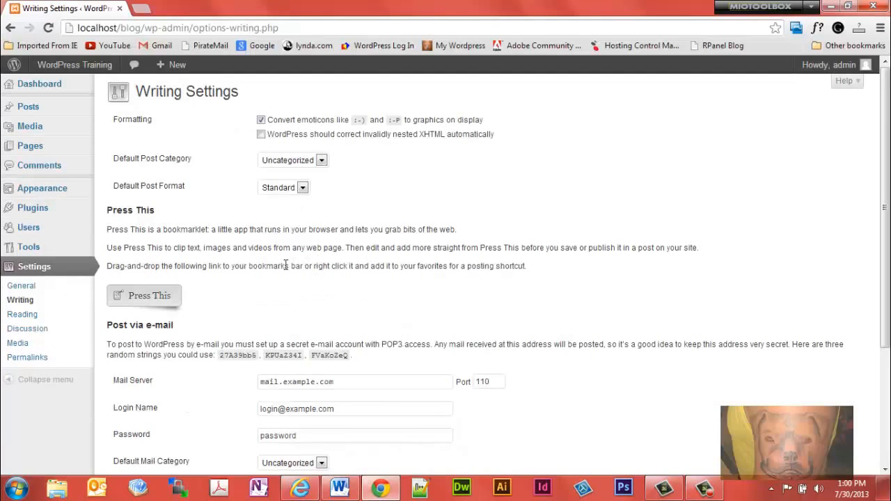
mouse_move(154, 299)
mouse_down()
mouse_move(270, 223)
mouse_move(680, 113)
mouse_move(748, 57)
mouse_move(776, 47)
mouse_up()
Step: Open the Google page, run the Press This bookmarklet on it, review the post format choices, and close the Press This window
click(266, 47)
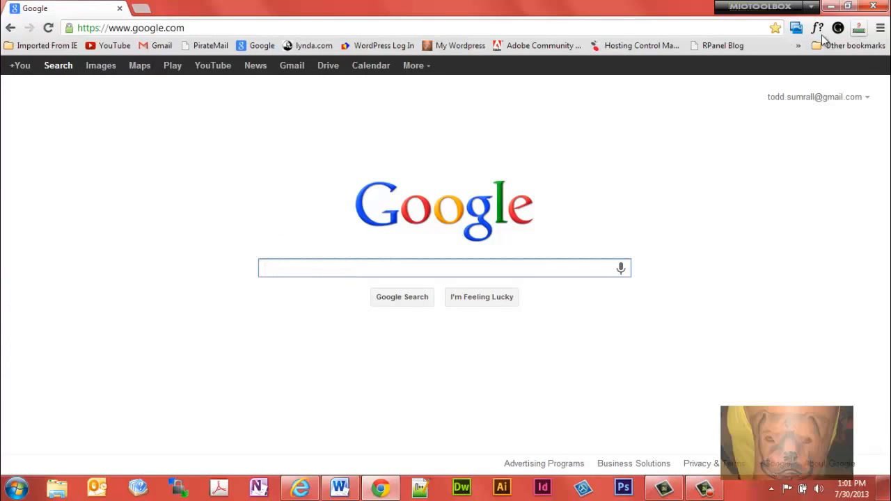
click(799, 46)
click(767, 64)
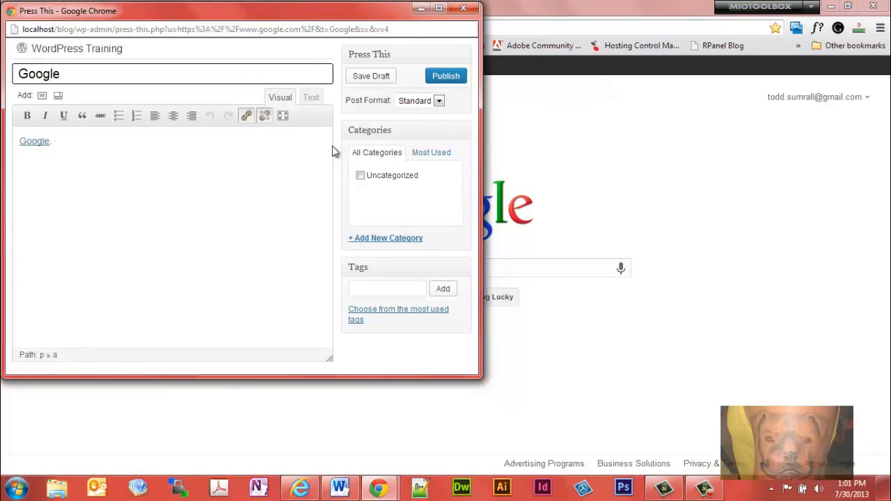
click(439, 101)
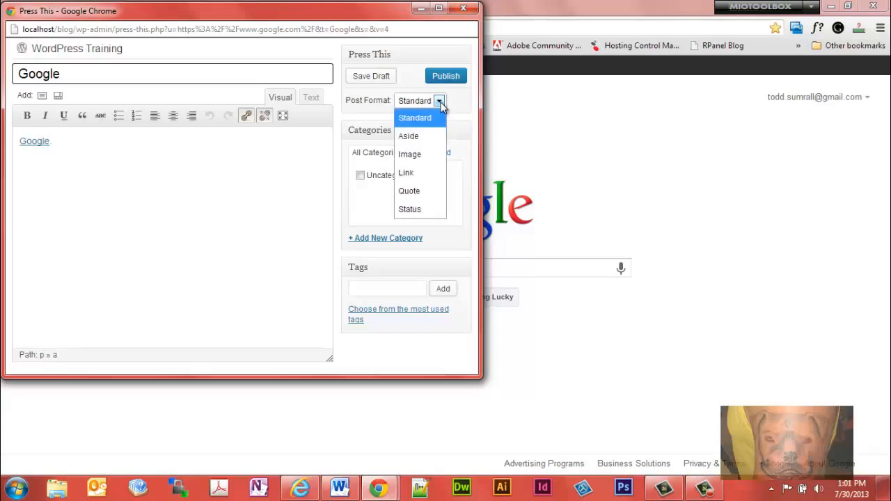
click(439, 101)
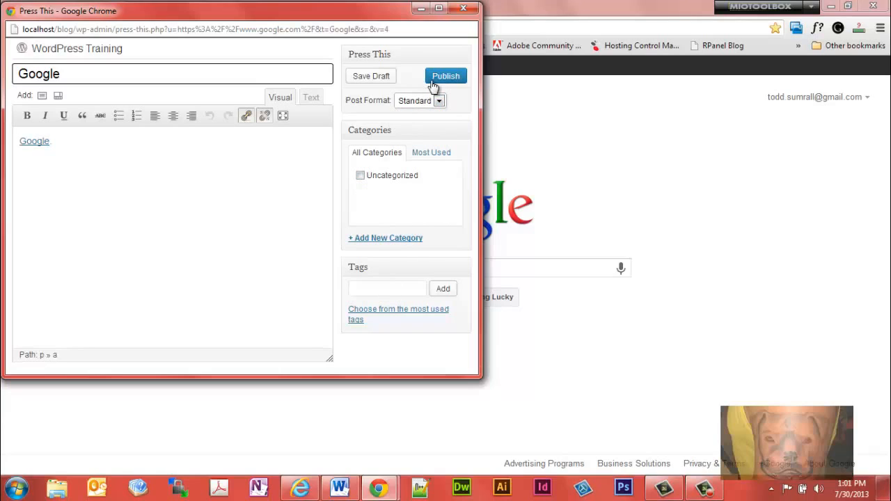
click(464, 9)
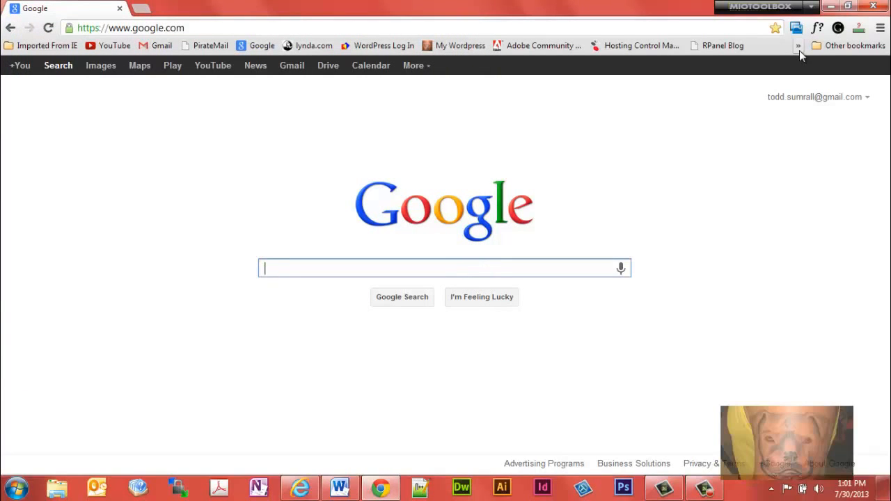
Step: Delete the Press This bookmark from the bookmarks bar and close Chrome
click(798, 48)
right_click(771, 65)
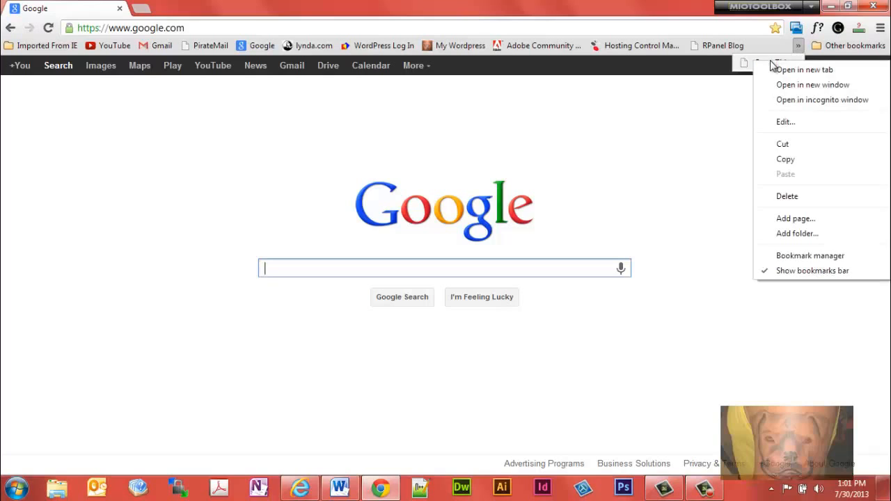
click(785, 196)
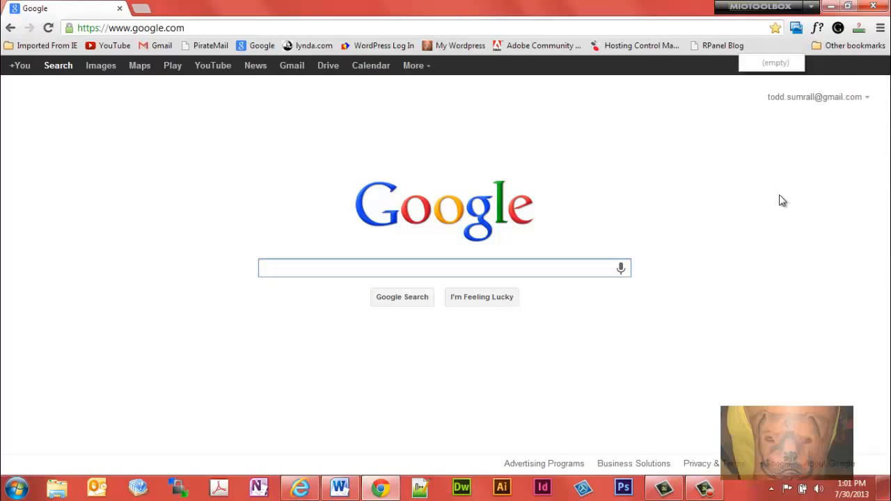
click(597, 148)
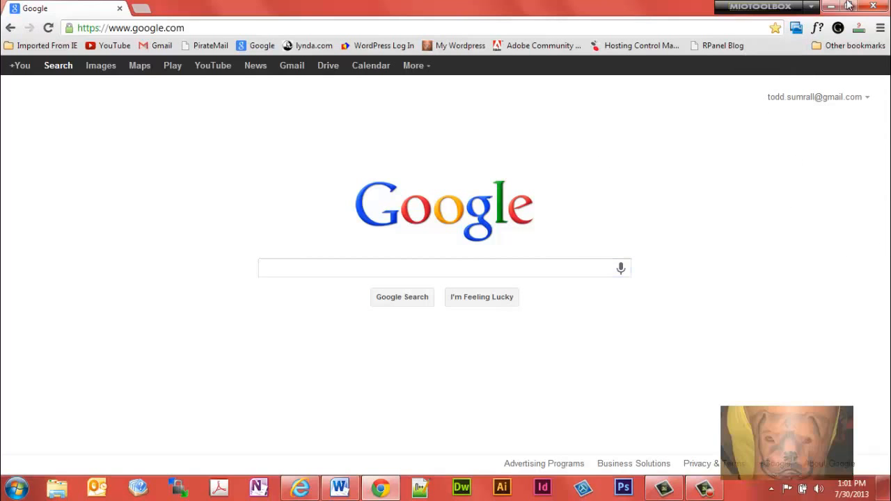
click(873, 6)
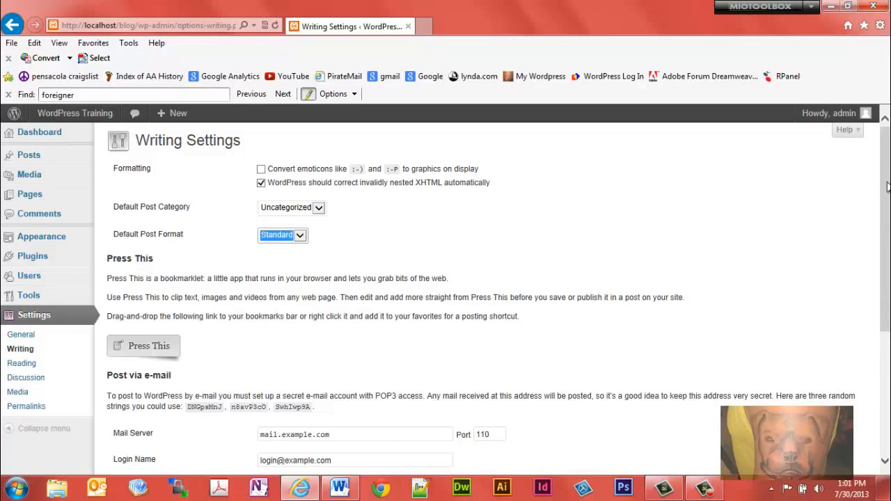
Step: From the Writing settings, open the Update Services Codex page and copy the full list of XML-RPC ping service URLs
scroll(887, 186, down, 3)
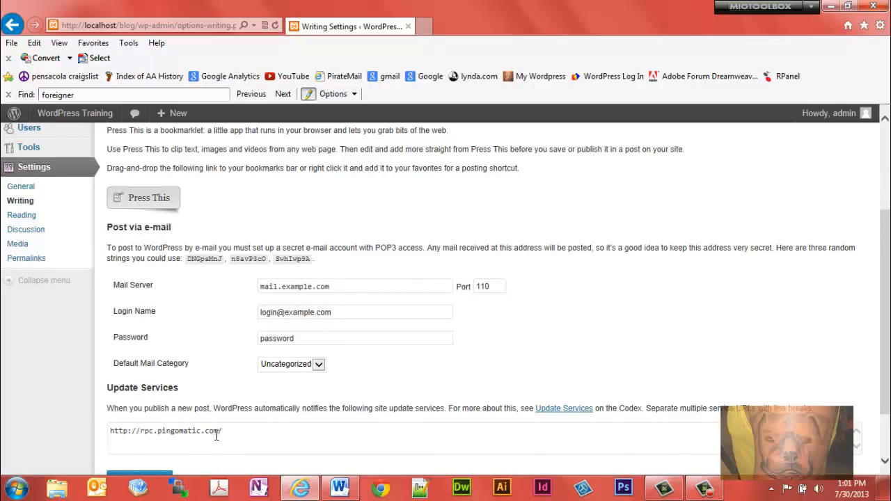
drag(233, 434, 123, 441)
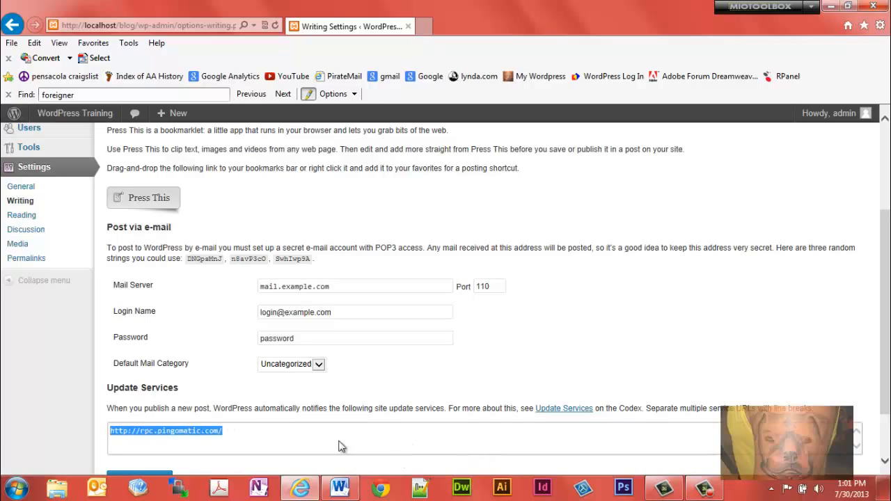
scroll(882, 277, down, 1)
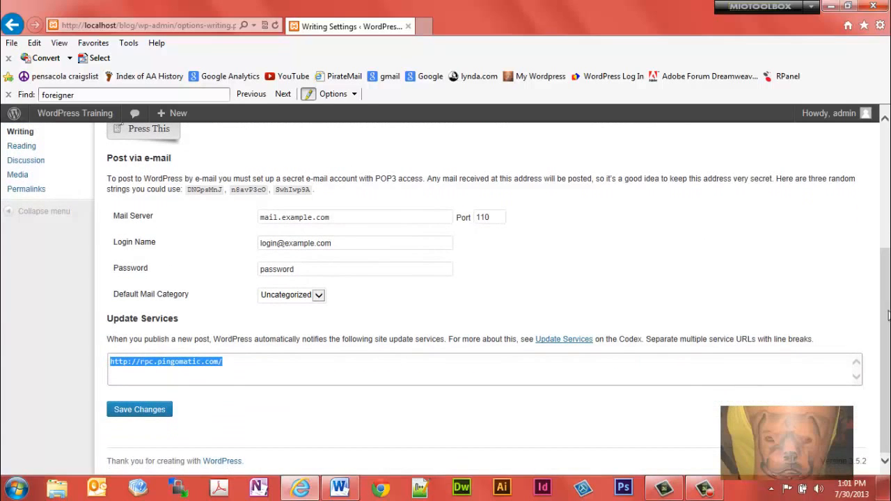
click(559, 342)
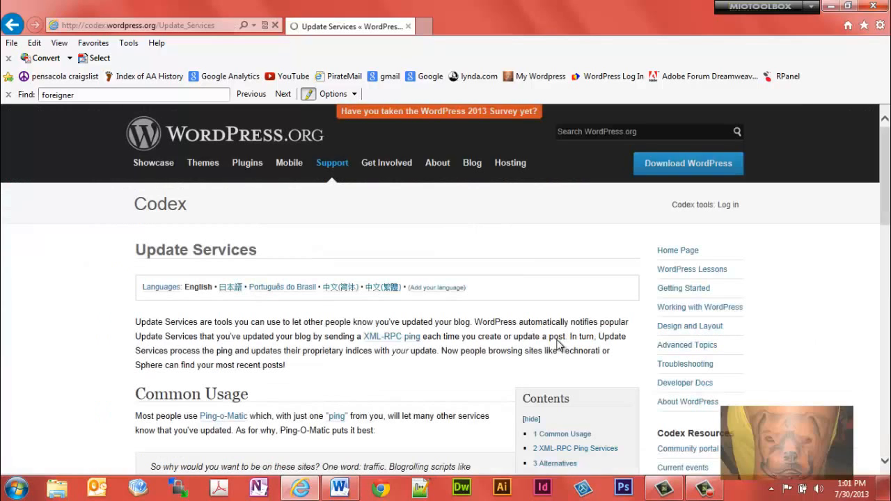
drag(885, 172, 887, 322)
scroll(372, 385, down, 1)
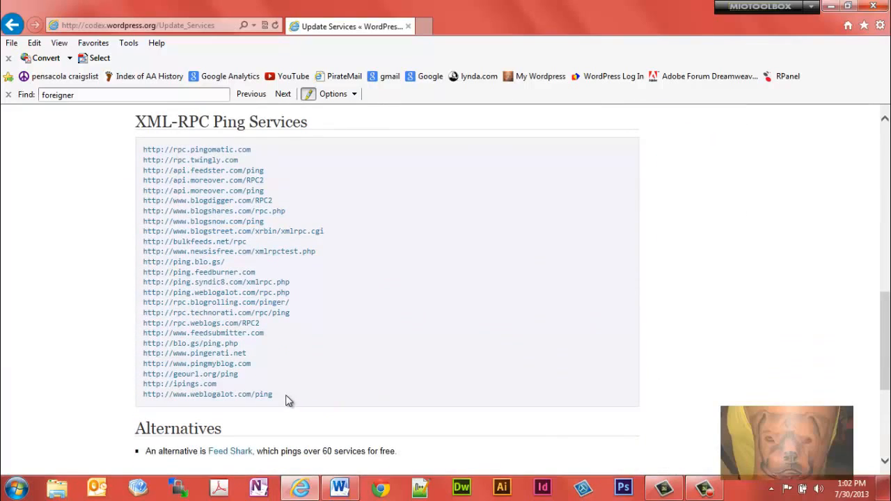
drag(287, 398, 133, 145)
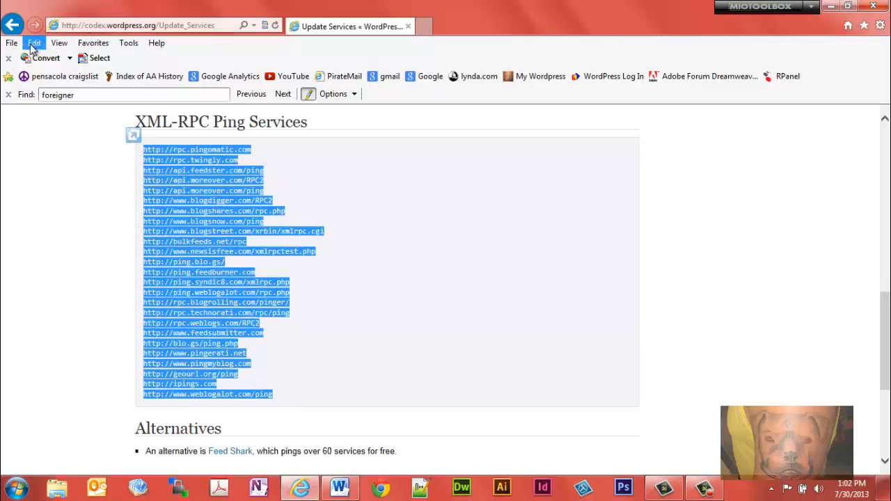
Step: Return to the Writing settings, replace the Update Services URL with the copied ping service list, and save the changes
click(10, 25)
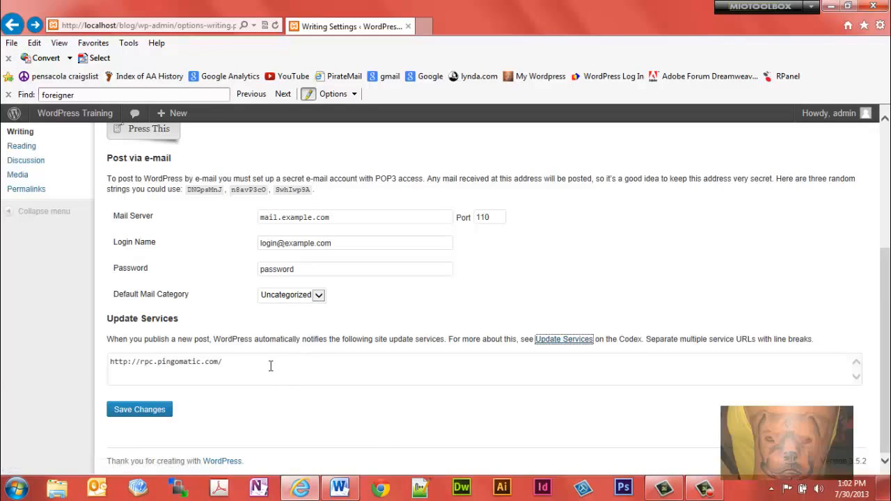
drag(271, 364, 21, 355)
key(Delete)
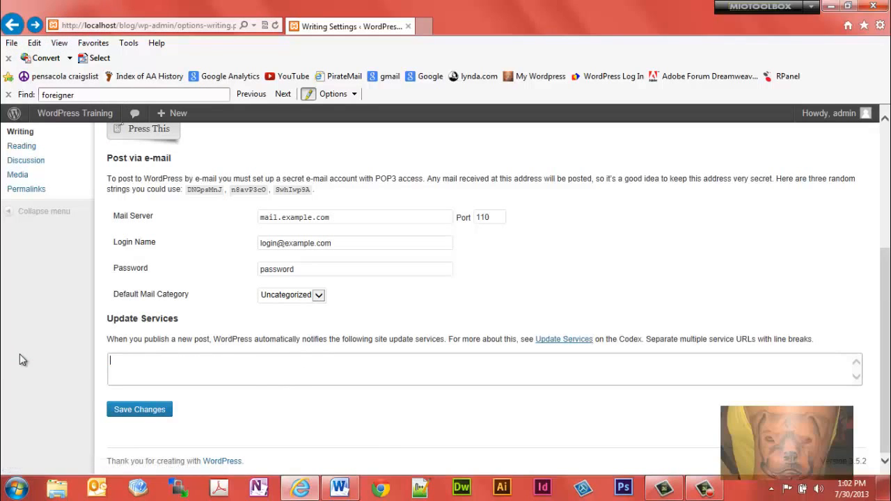
text(http://ipings.com http://www.weblogalot.com/ping)
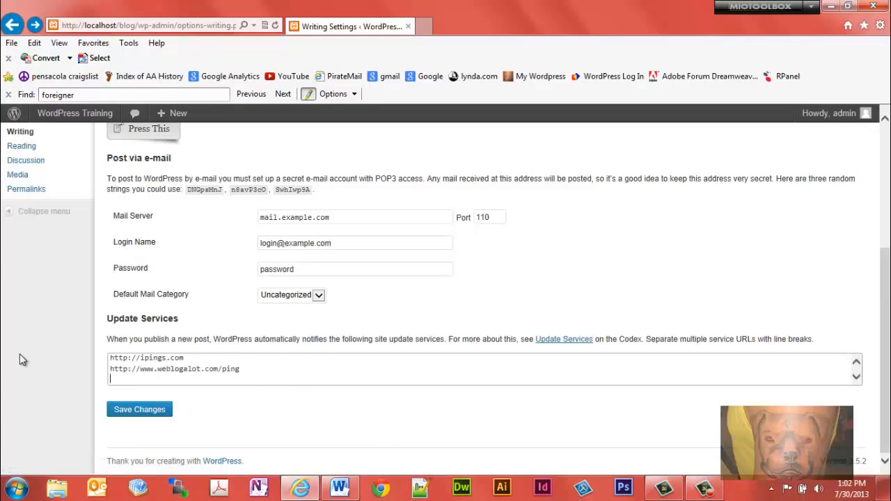
click(142, 412)
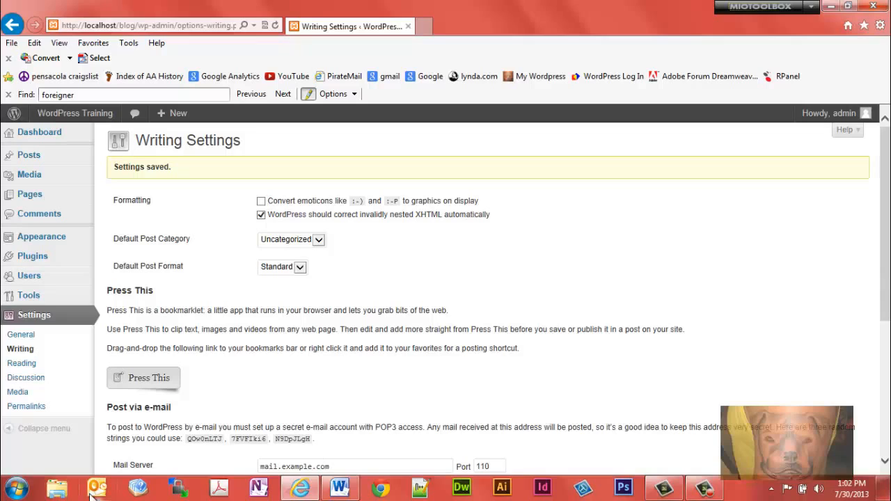
Step: Open the Reading settings and examine the front page display, blog post limit, syndication feed limit and feed article options
click(16, 366)
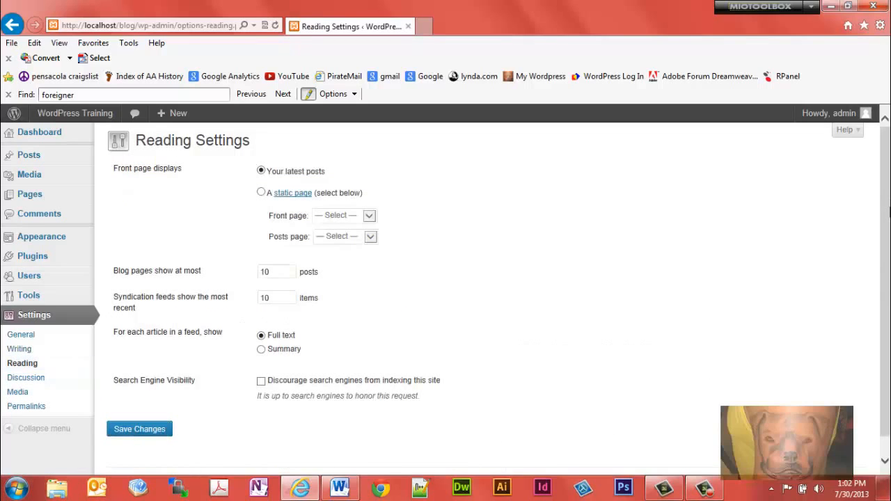
scroll(888, 200, down, 1)
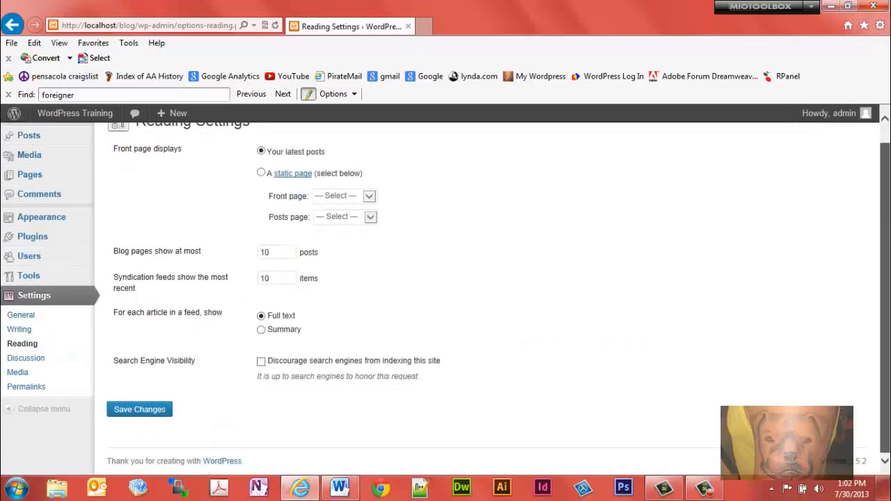
scroll(889, 186, up, 1)
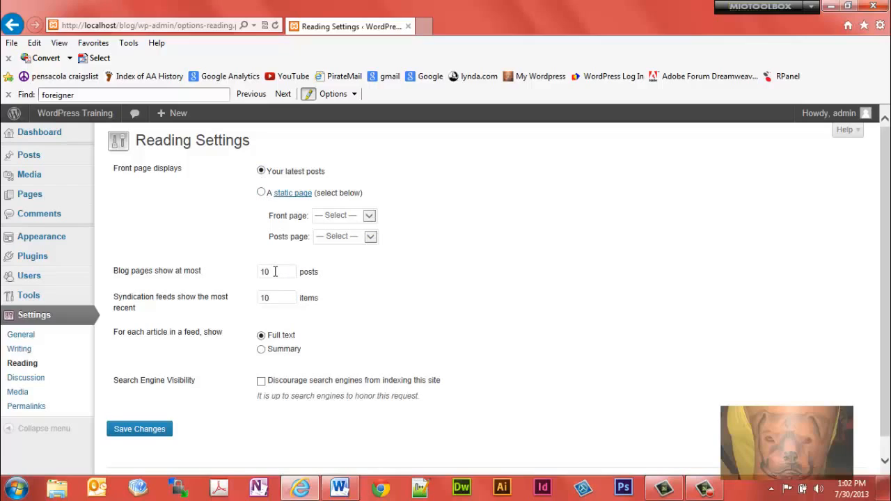
drag(275, 272, 255, 277)
double_click(263, 273)
drag(274, 298, 252, 301)
click(270, 335)
Step: Discourage search engines from indexing the site, save, and check the Update Services section in the Writing settings
click(261, 381)
click(142, 430)
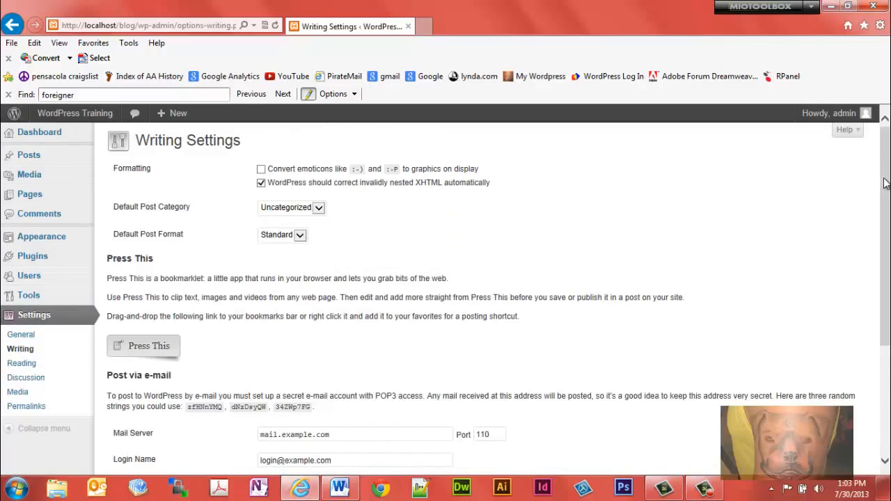
scroll(249, 359, down, 3)
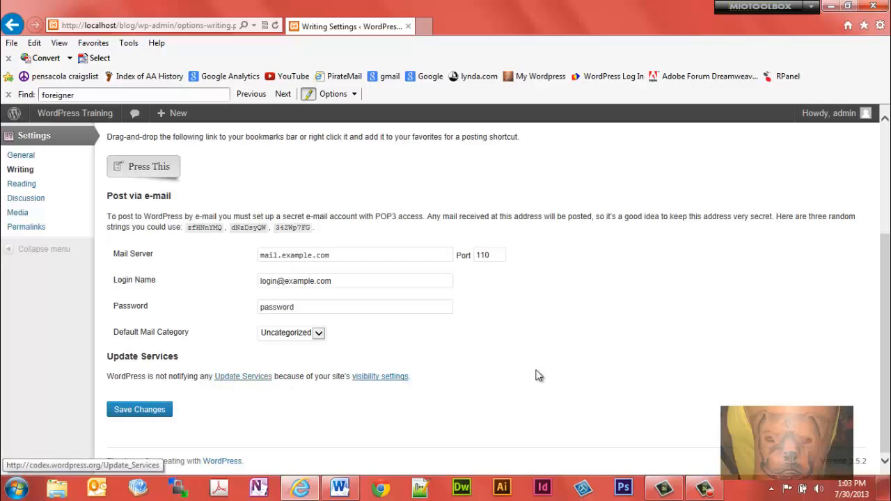
Step: Return to the Reading settings, turn off discouraging search engines from indexing the site, and save the changes
click(15, 192)
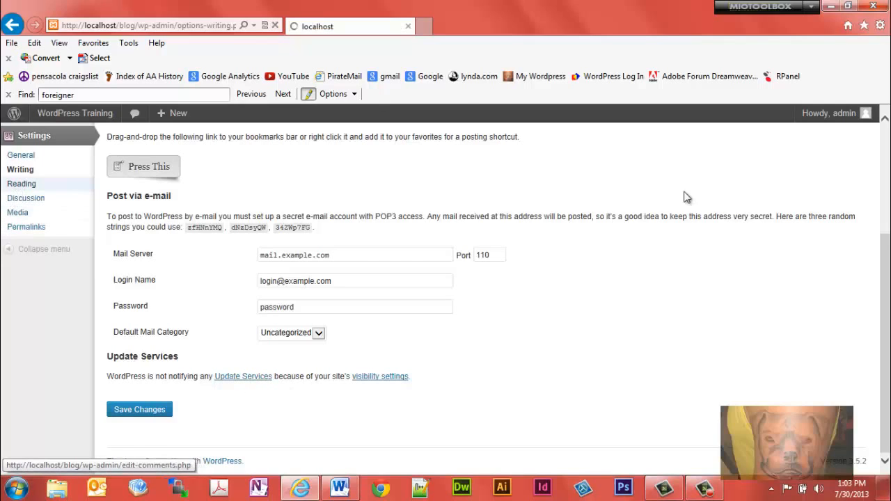
scroll(886, 173, down, 2)
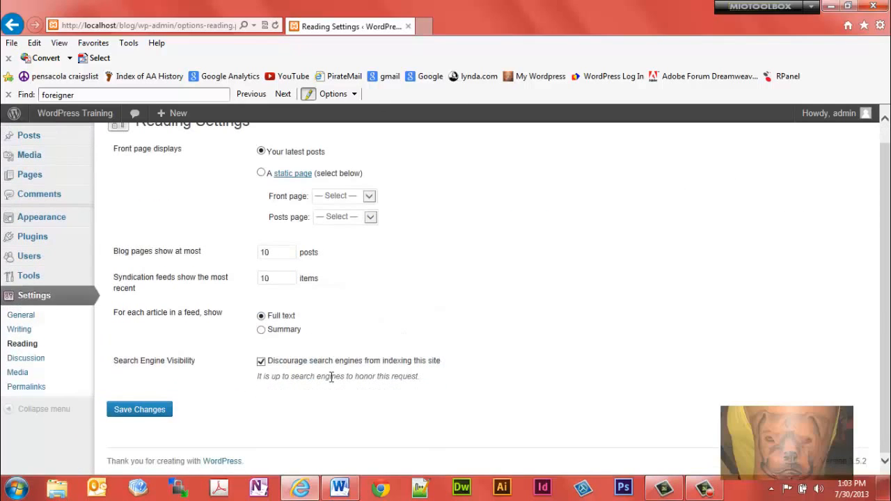
click(261, 362)
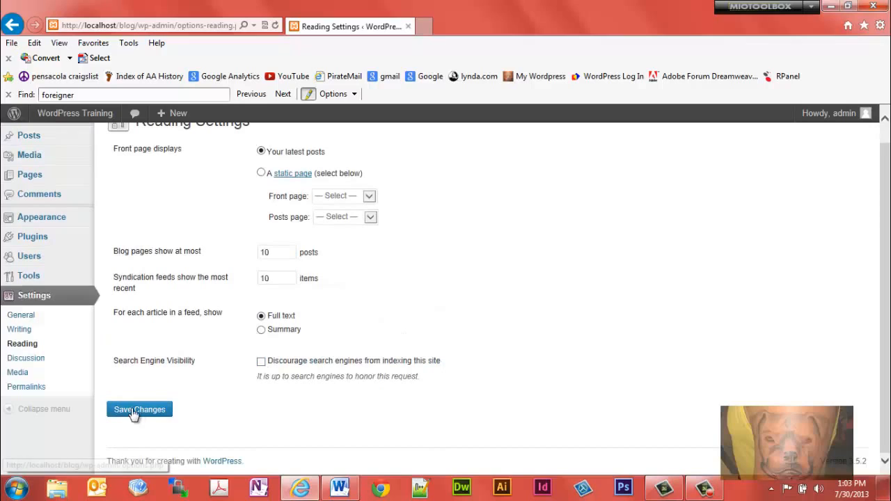
click(135, 413)
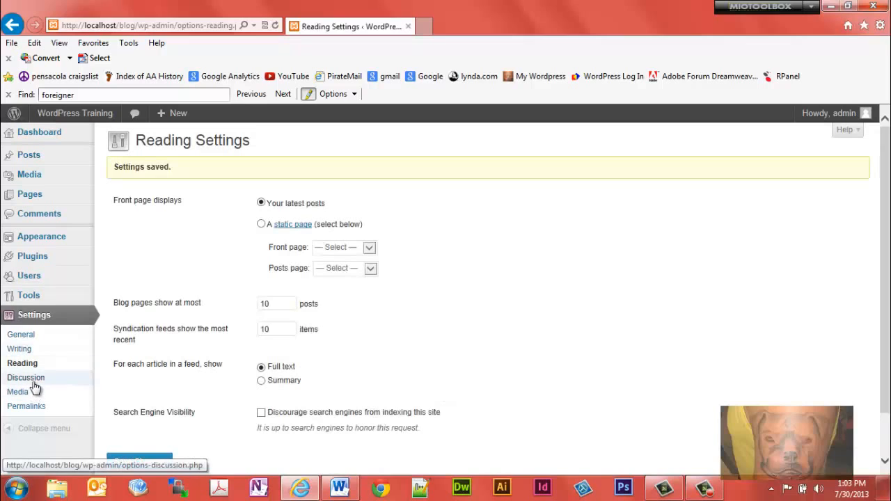
Step: Open the Discussion settings and examine the default article, other comment, e-mail notification, comment approval and comment moderation options
click(32, 380)
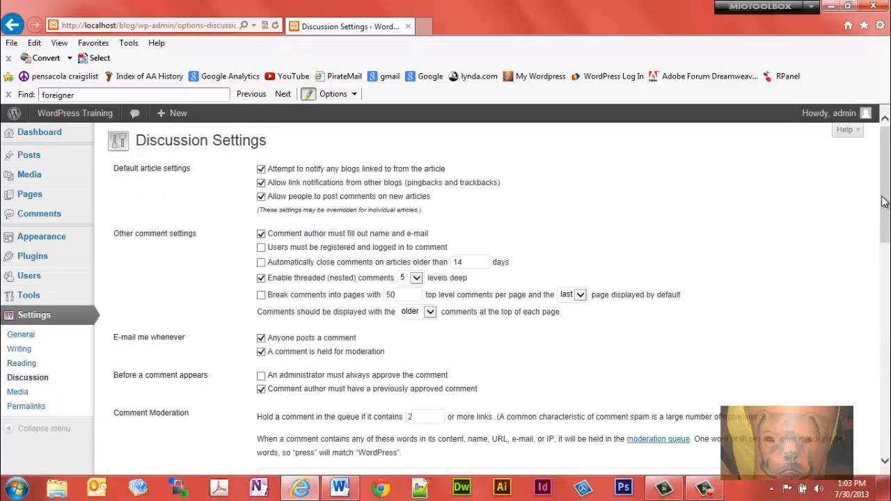
mouse_move(884, 197)
mouse_down()
mouse_move(887, 209)
mouse_move(887, 189)
mouse_up()
drag(197, 240, 113, 242)
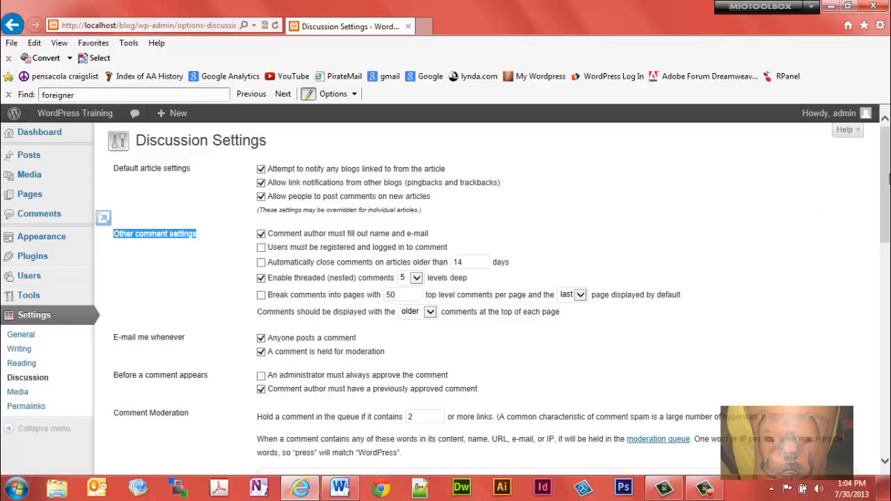
drag(888, 179, 888, 198)
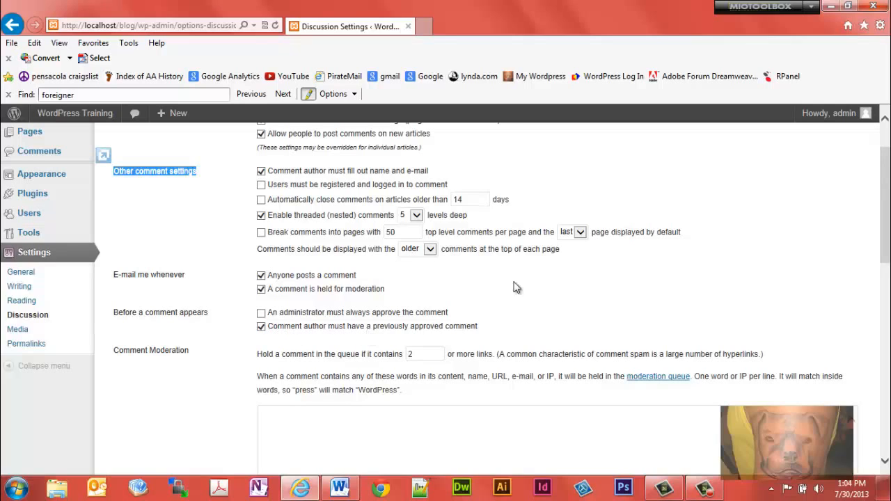
drag(888, 244, 888, 257)
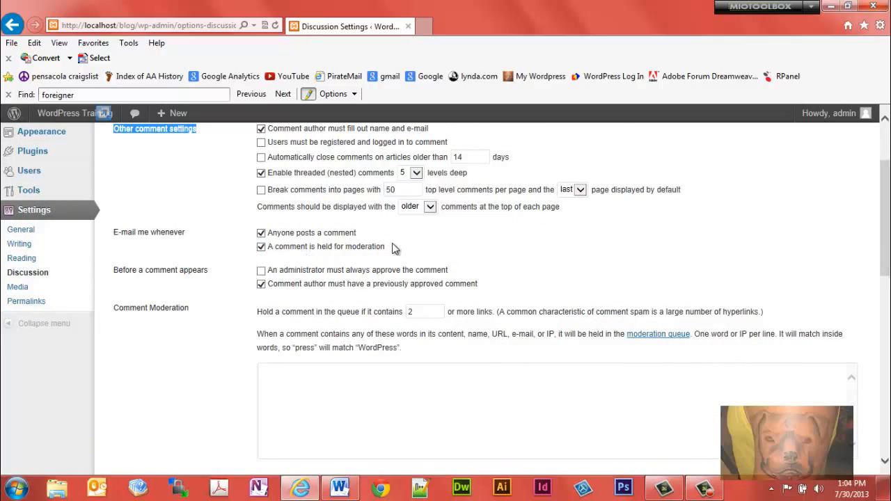
drag(385, 247, 317, 248)
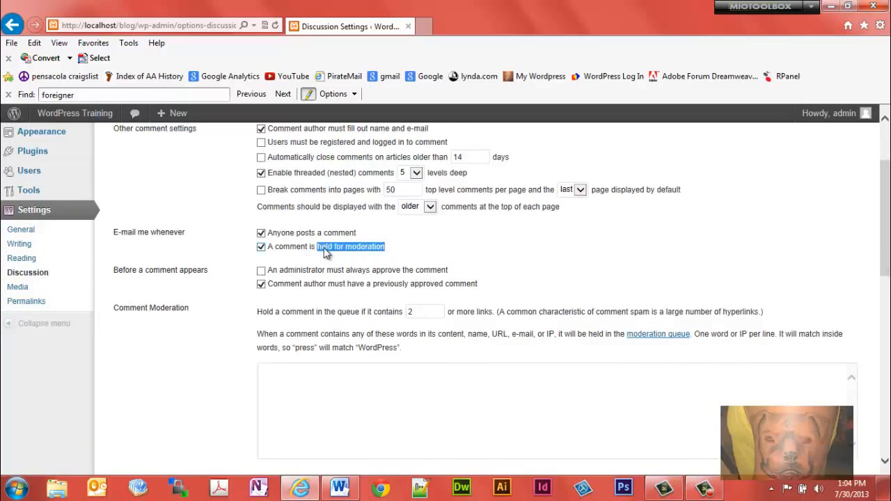
click(274, 408)
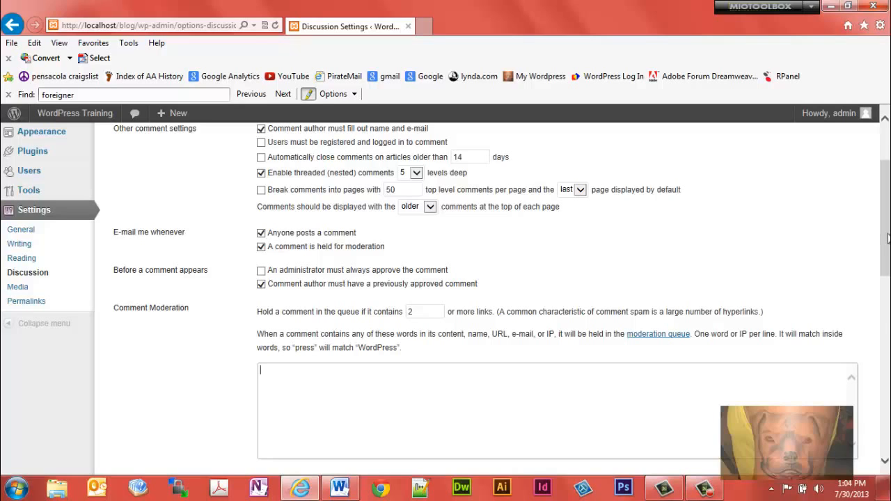
mouse_move(887, 238)
mouse_down()
mouse_move(888, 285)
mouse_move(887, 249)
mouse_up()
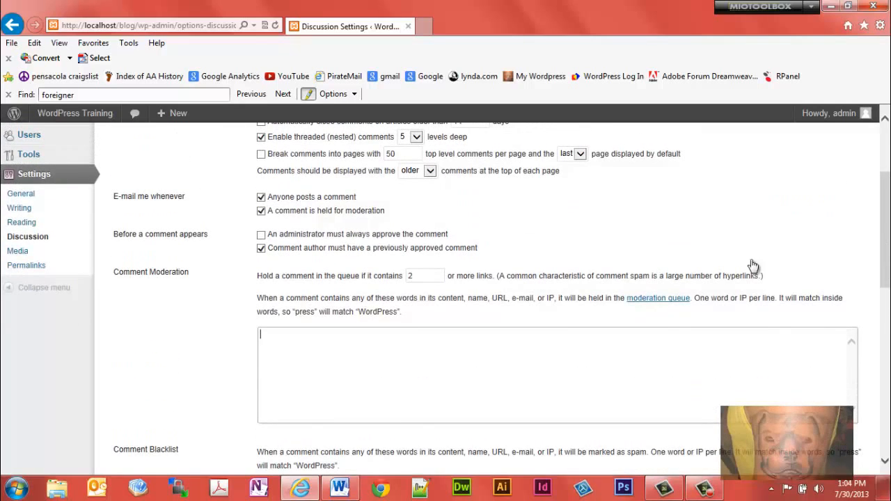
Step: Check the Comment Blacklist section of the Discussion settings, and open the Media settings to examine the image size and upload folder options
drag(888, 214, 888, 263)
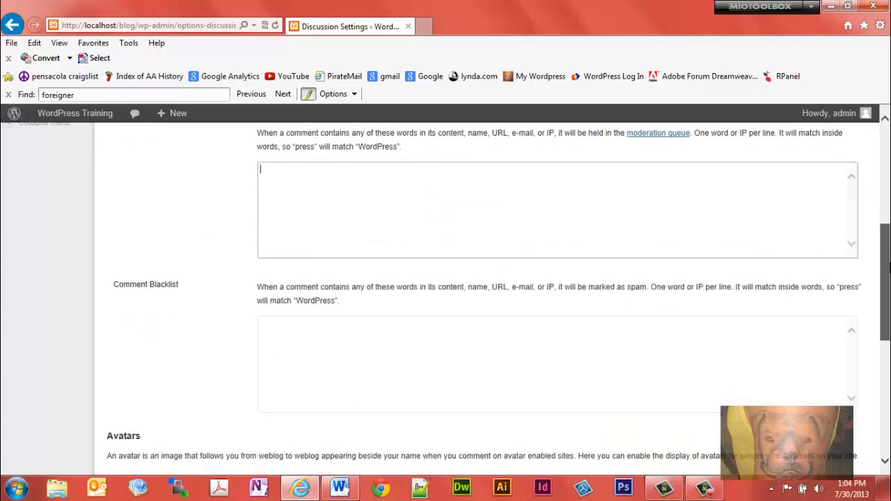
click(450, 346)
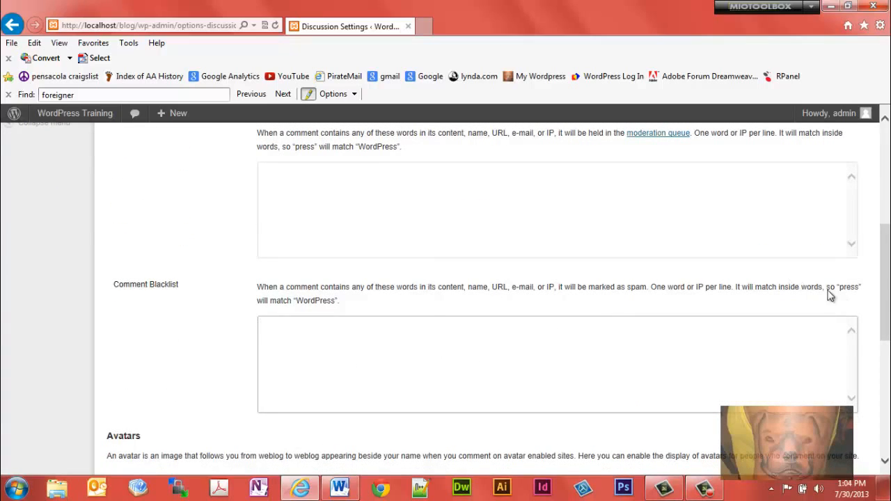
drag(887, 306, 885, 229)
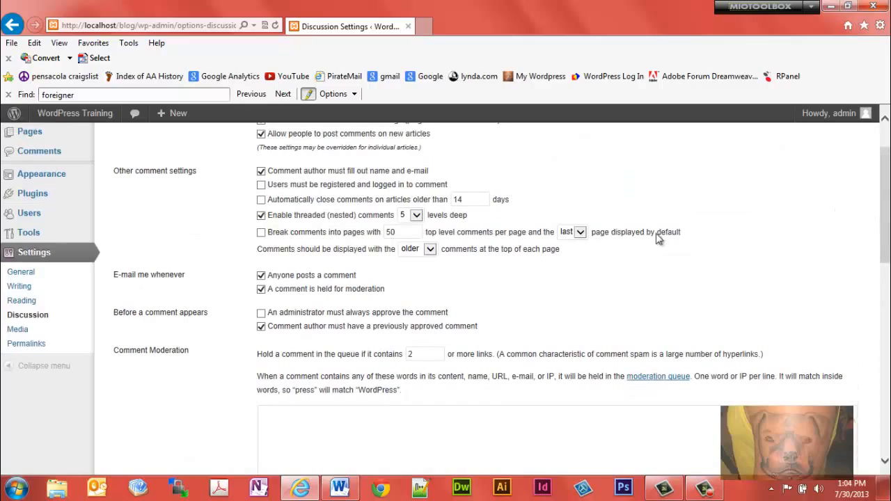
click(20, 333)
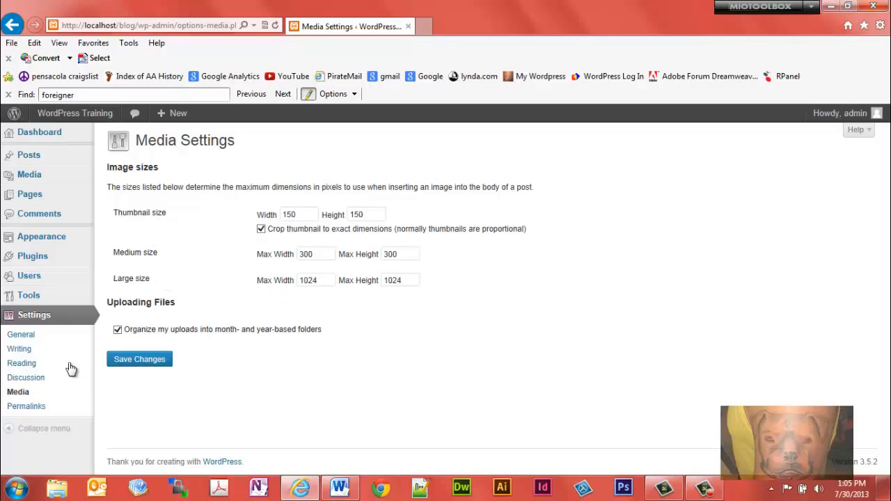
Step: Open the Permalink settings and examine the common URL structures and the optional category and tag base fields
click(32, 413)
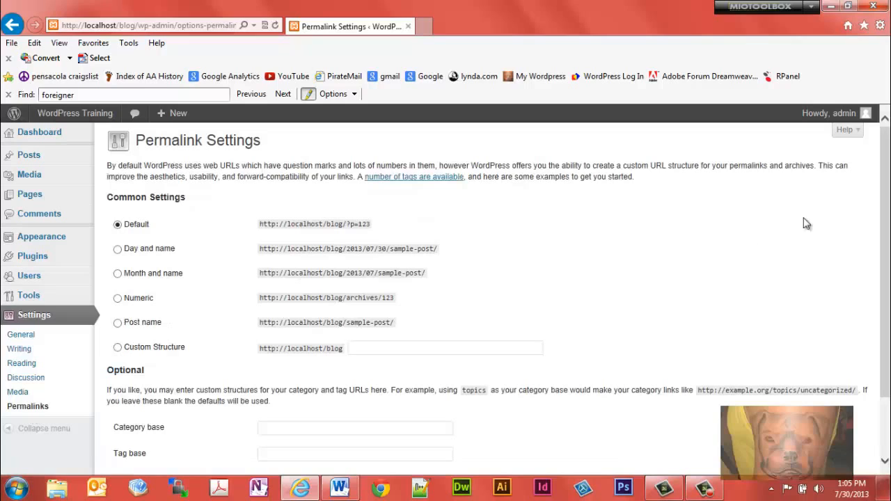
scroll(888, 209, down, 1)
mouse_move(889, 220)
mouse_down()
mouse_move(889, 265)
mouse_move(889, 216)
mouse_up()
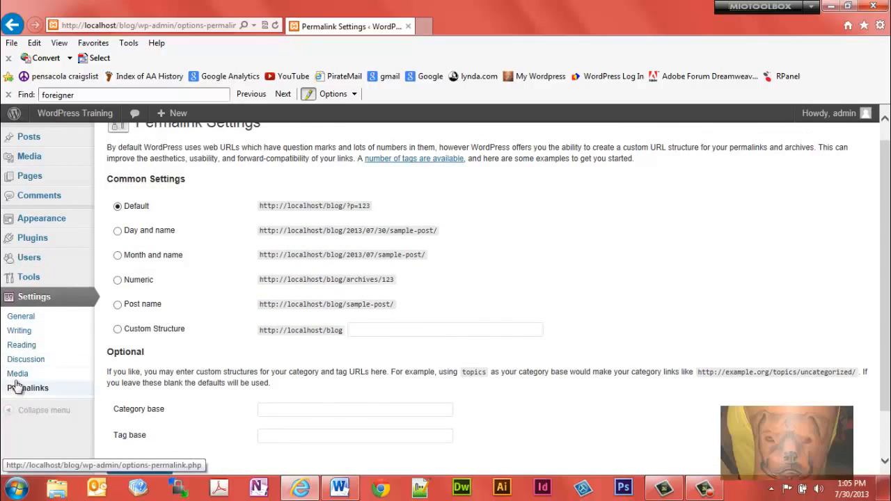
drag(888, 236, 888, 212)
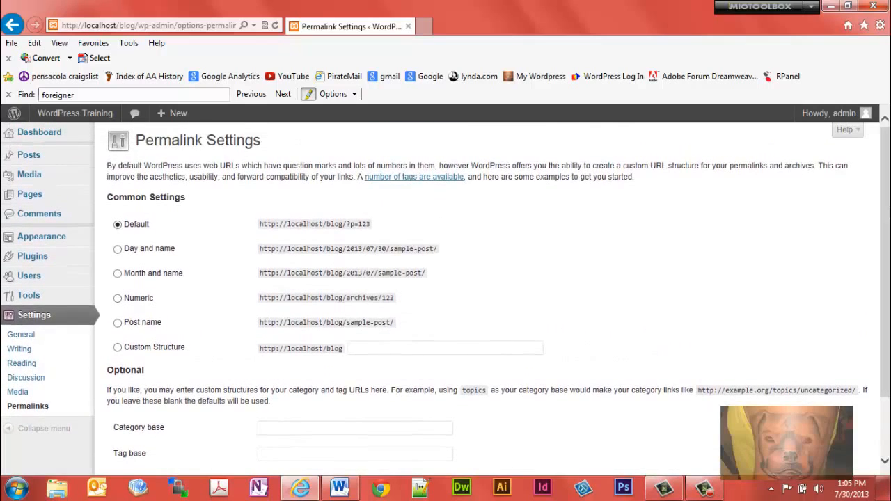